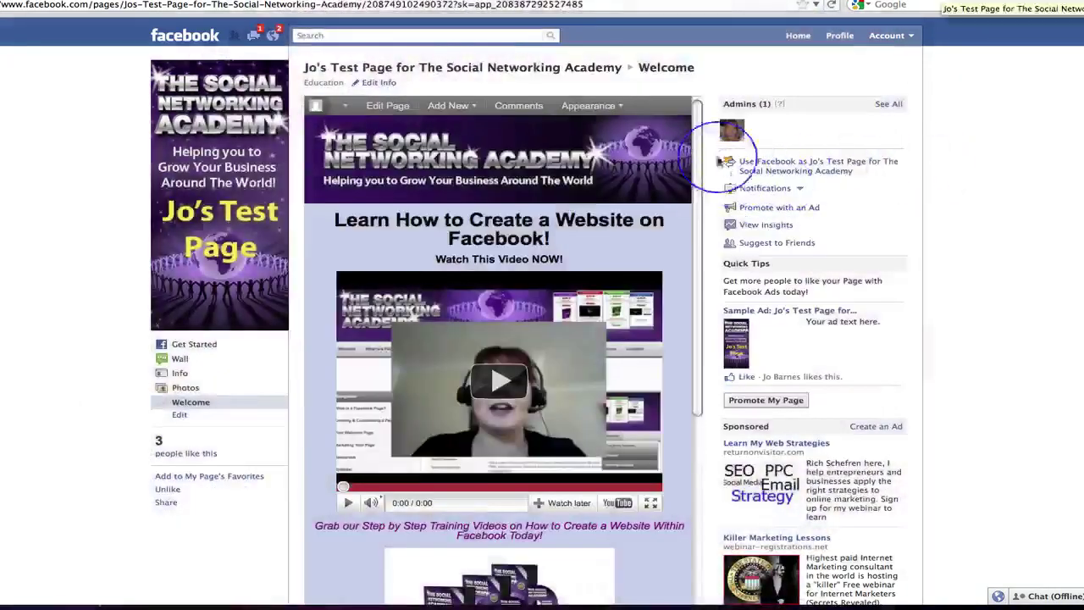
- Inspect the vertical and horizontal scrollbars around the Welcome tab content on the Facebook test page
click(700, 129)
mouse_move(699, 128)
mouse_down()
mouse_move(688, 367)
mouse_move(702, 113)
mouse_up()
click(1008, 140)
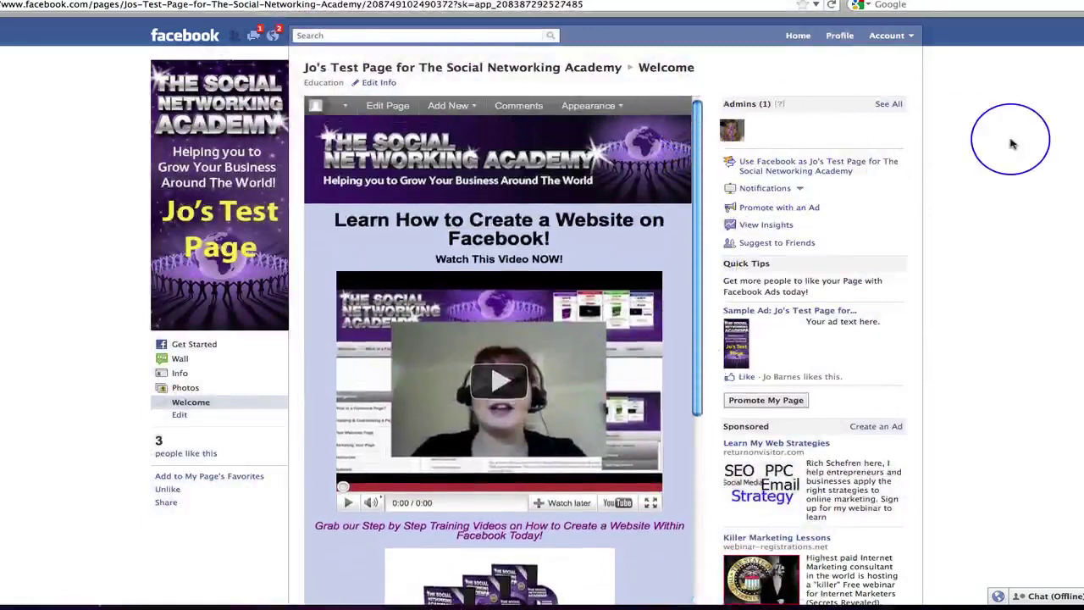
scroll(1008, 140, down, 5)
click(387, 434)
drag(315, 394, 435, 390)
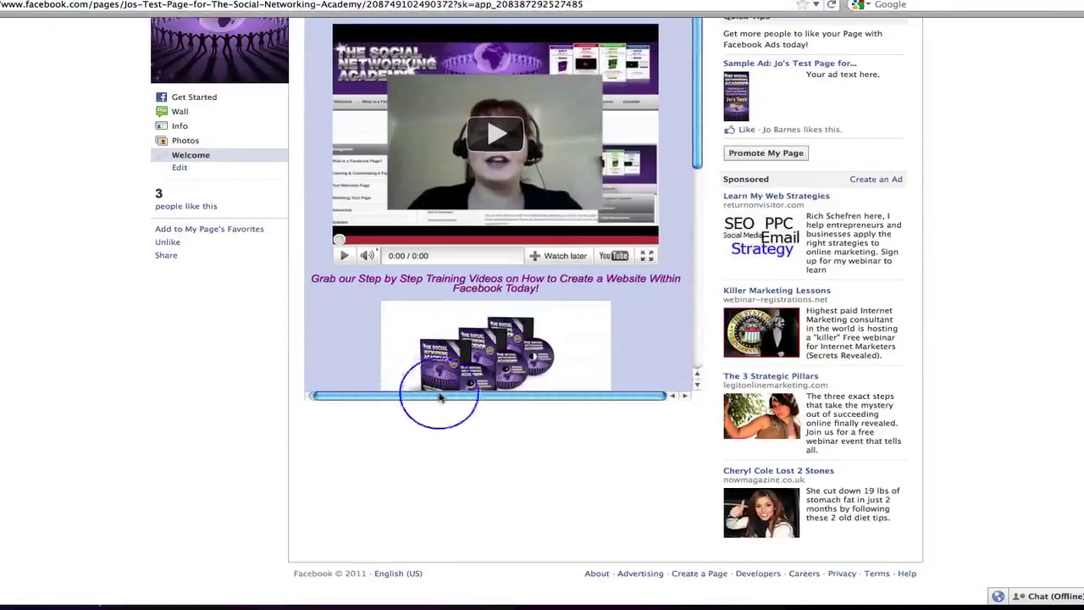
scroll(888, 404, up, 5)
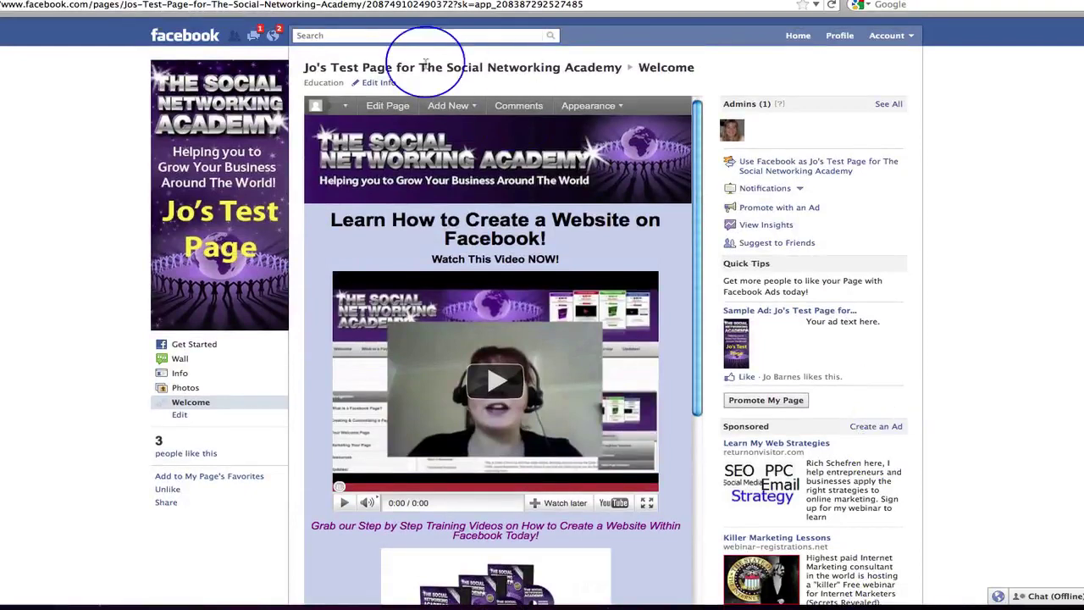
- Find the Facebook Developer app, open the "Create a Website Test Page 1" app and select its App ID for copying
text(deve)
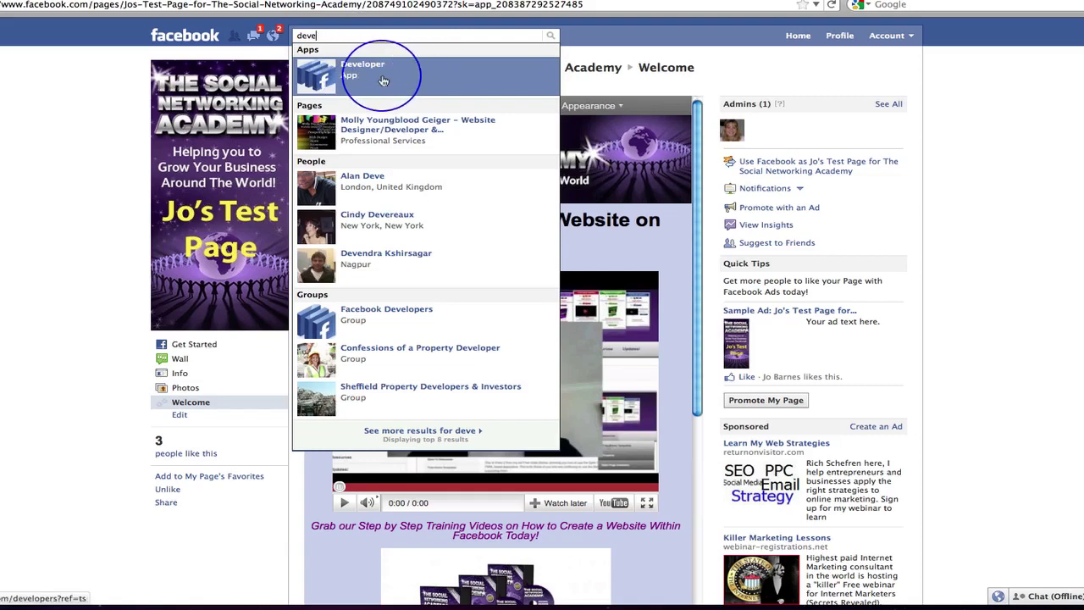
click(383, 80)
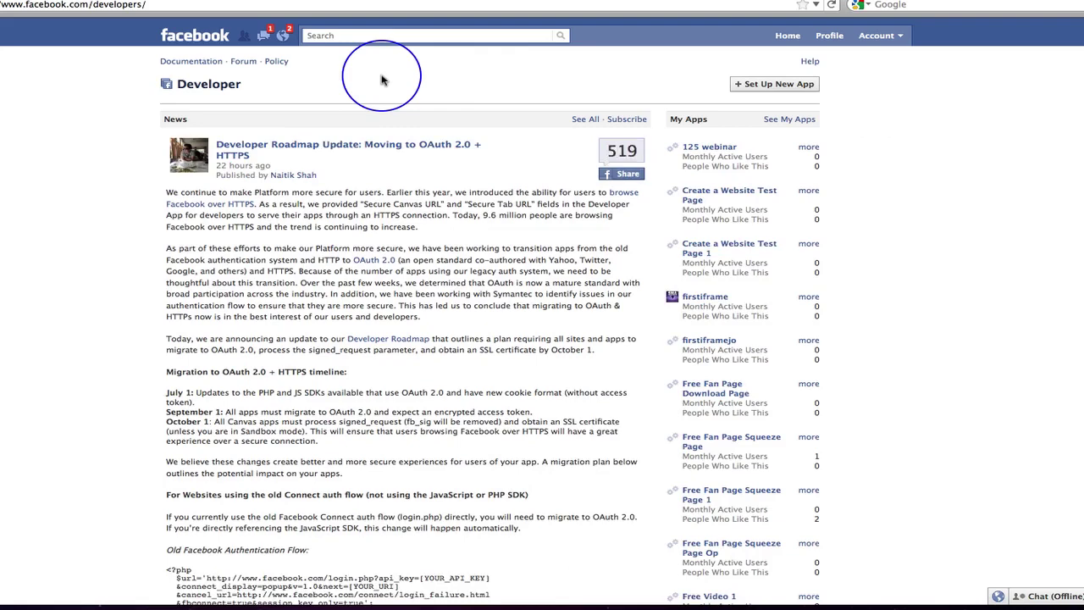
scroll(719, 156, down, 1)
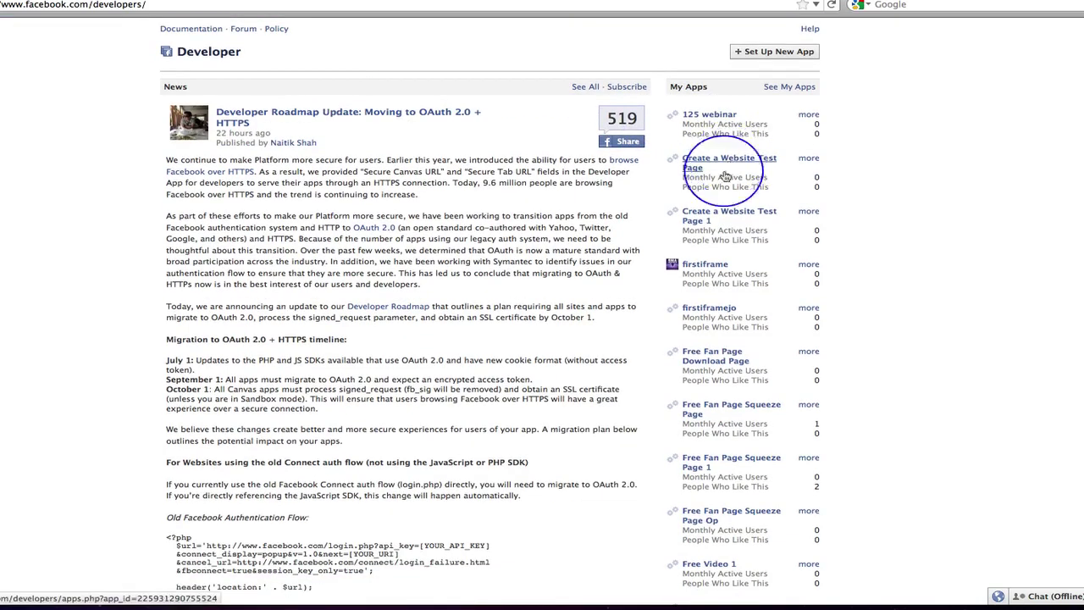
click(723, 216)
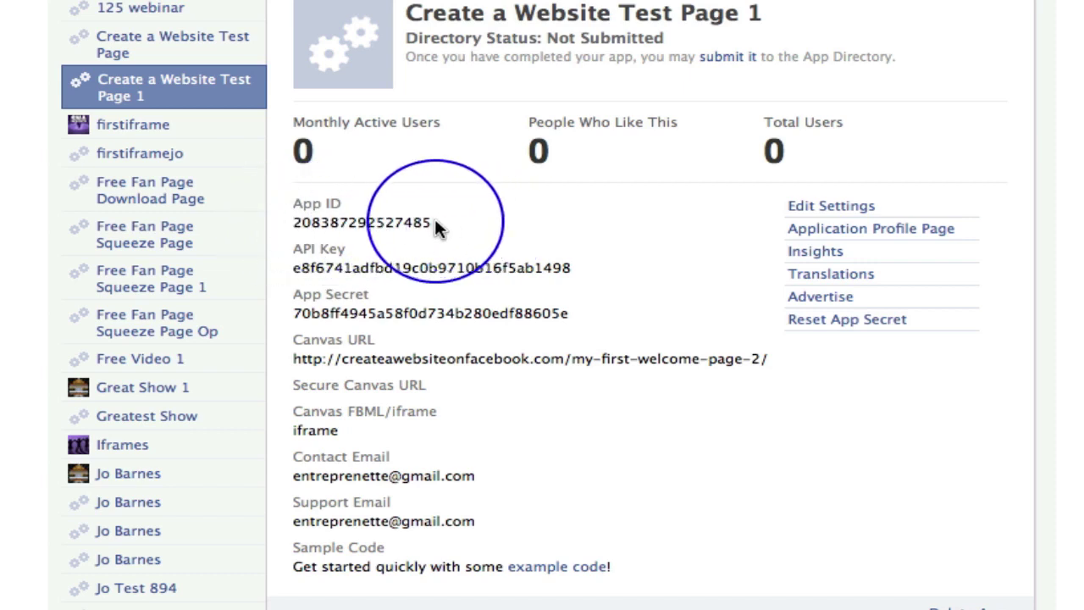
drag(430, 219, 297, 231)
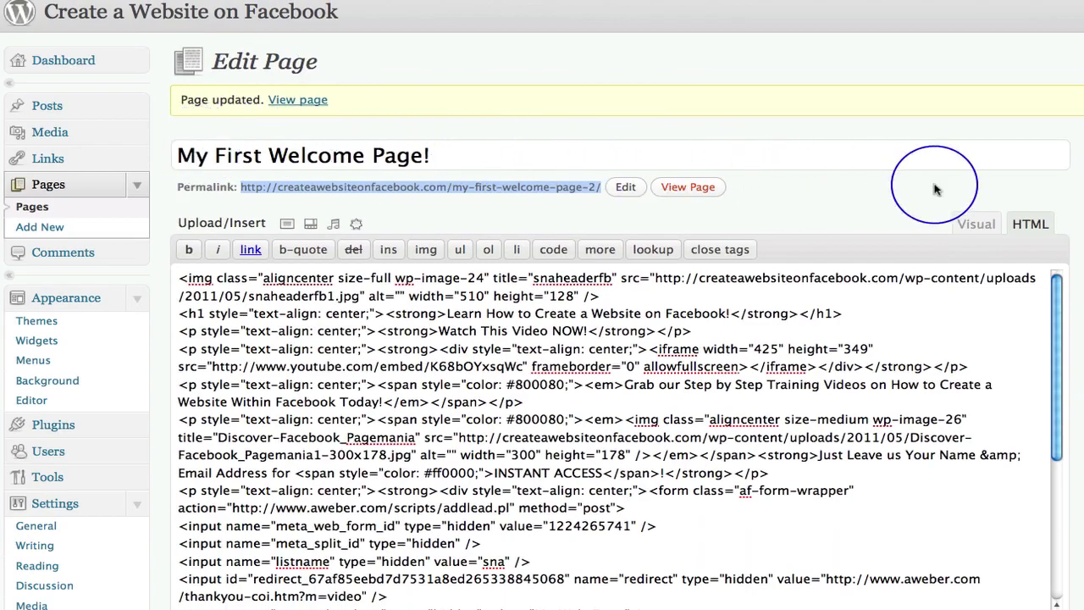
- Enter the copied App ID as the Facebook Application Id of "My First Welcome Page!" in WordPress and update the page
scroll(936, 190, down, 5)
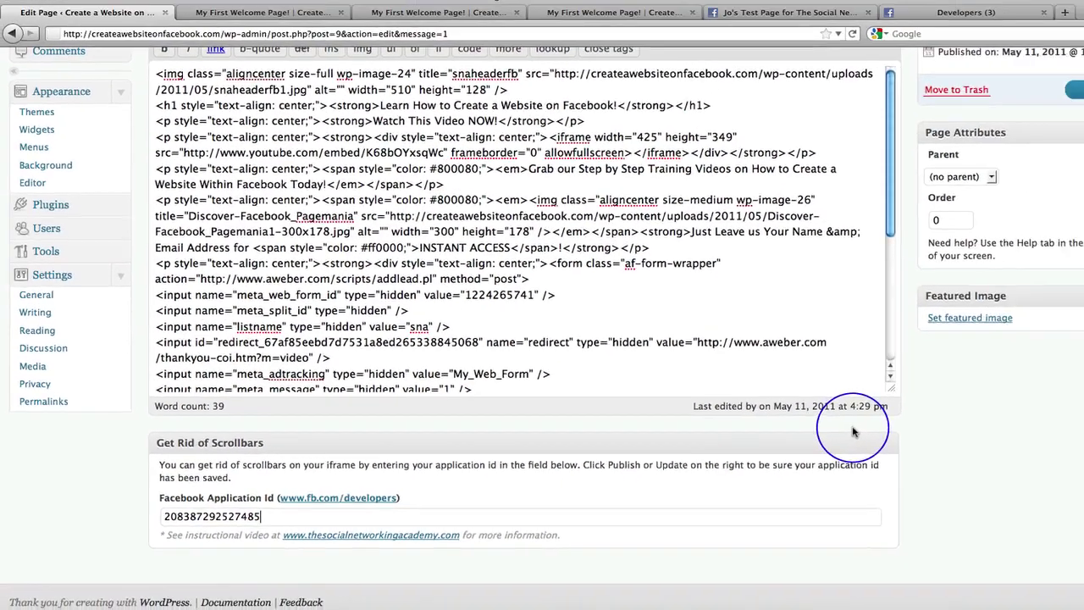
scroll(786, 434, up, 1)
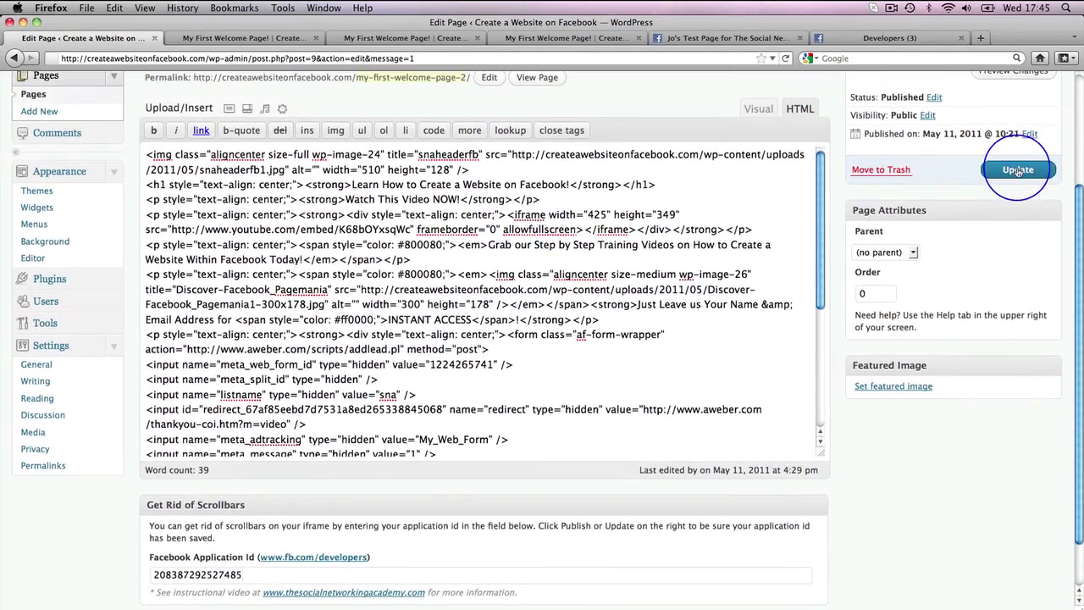
click(1018, 171)
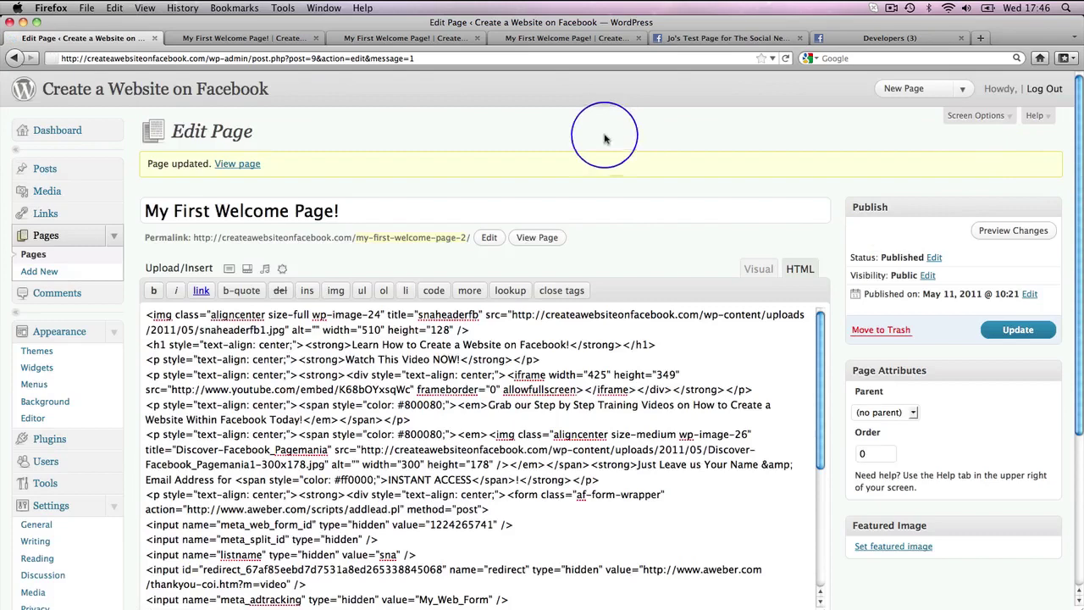
- Reload the live My First Welcome Page and review it from the header down to the footer
click(283, 38)
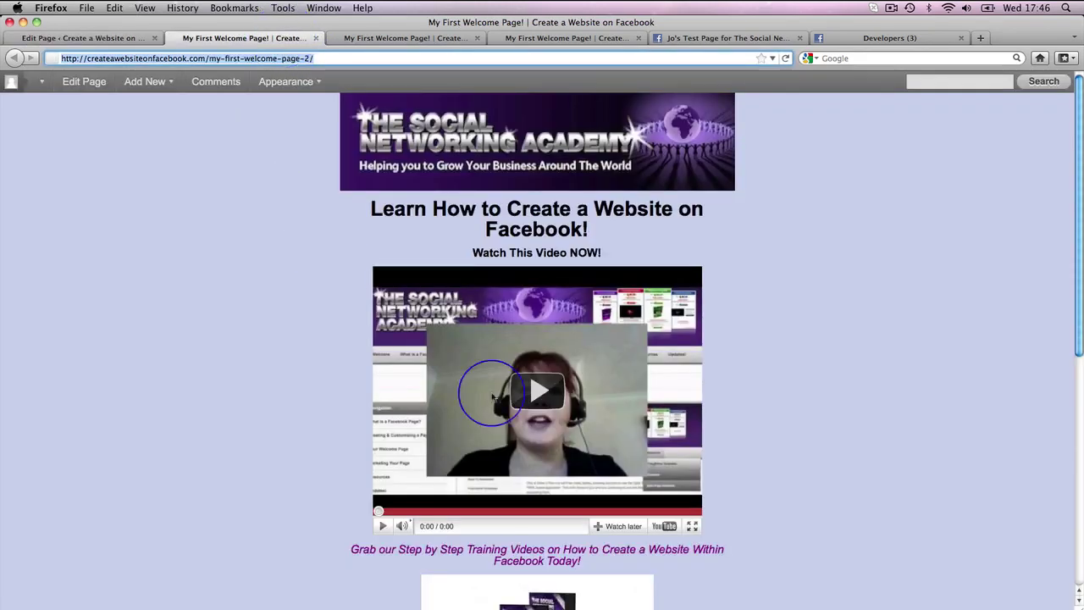
click(786, 59)
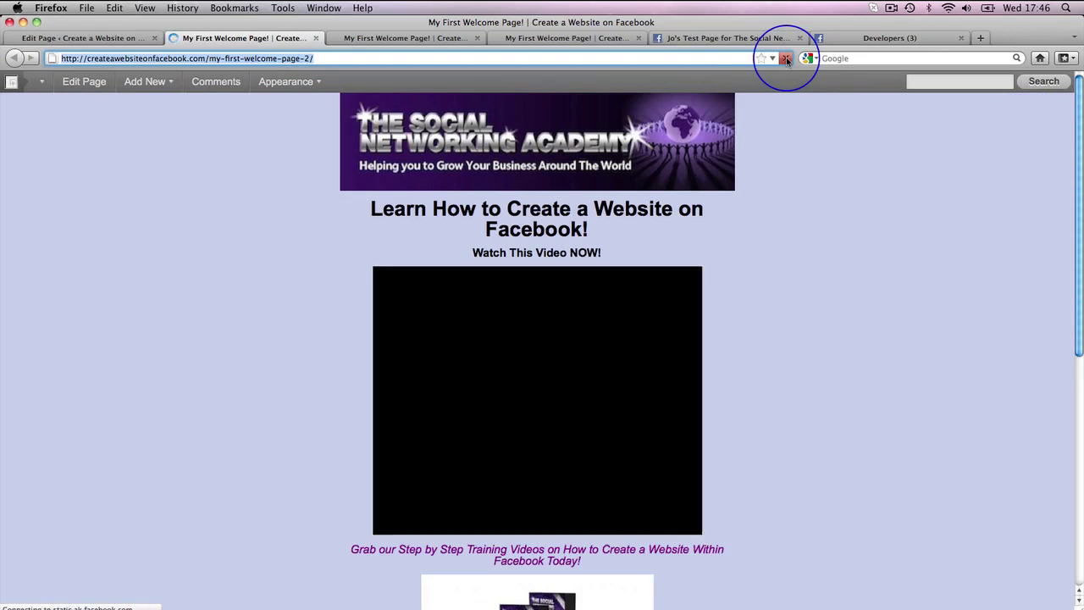
scroll(783, 314, down, 5)
scroll(782, 314, down, 3)
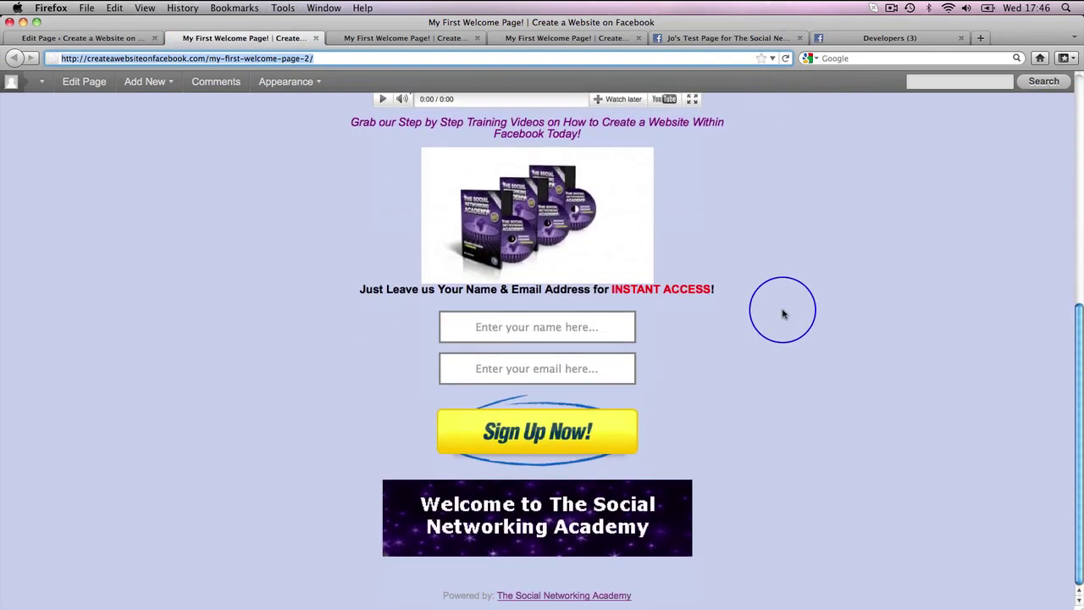
scroll(782, 314, up, 8)
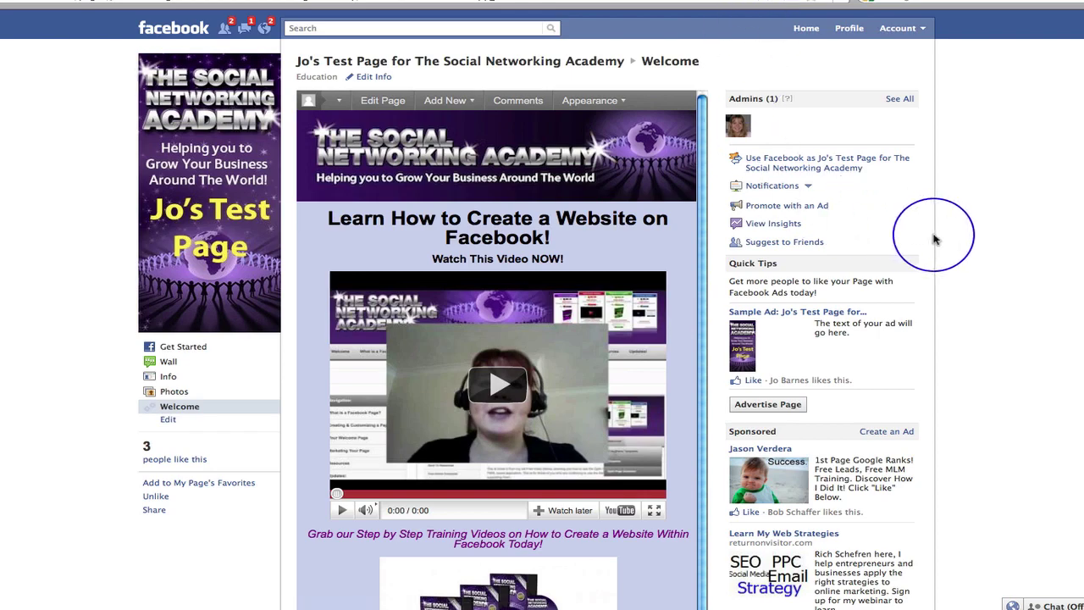
- Check the Facebook Welcome tab for scrollbars, reload it and check its full length again
scroll(936, 240, down, 5)
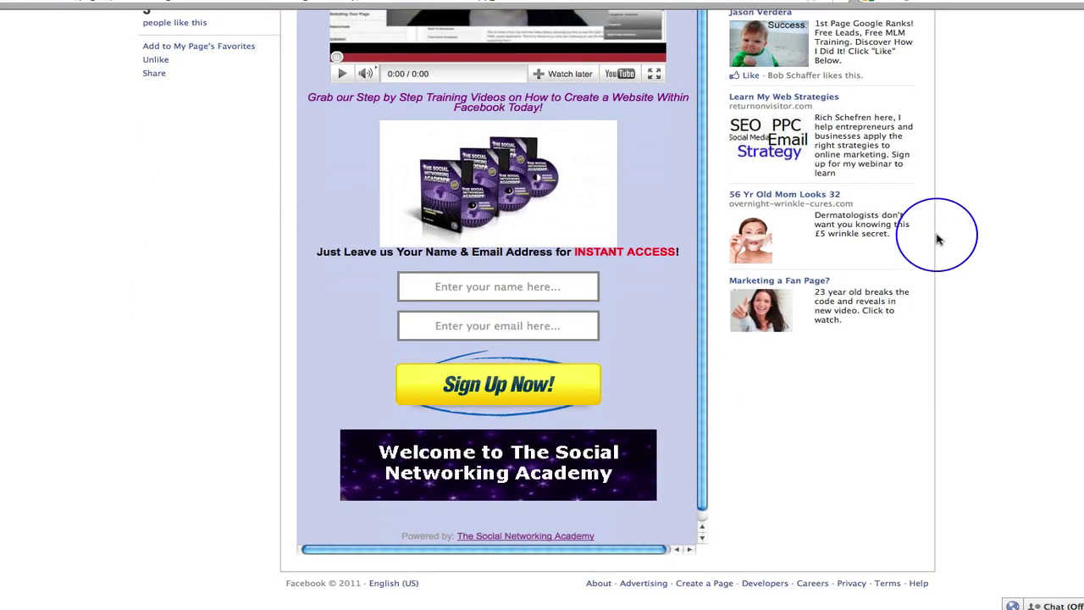
scroll(936, 240, up, 5)
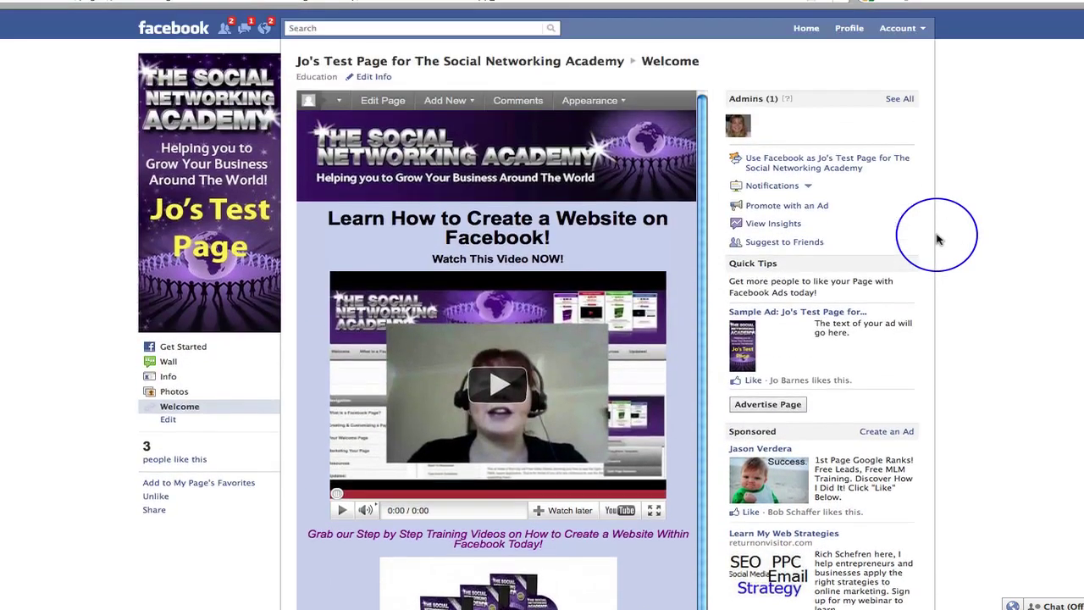
scroll(936, 240, down, 5)
scroll(937, 240, up, 5)
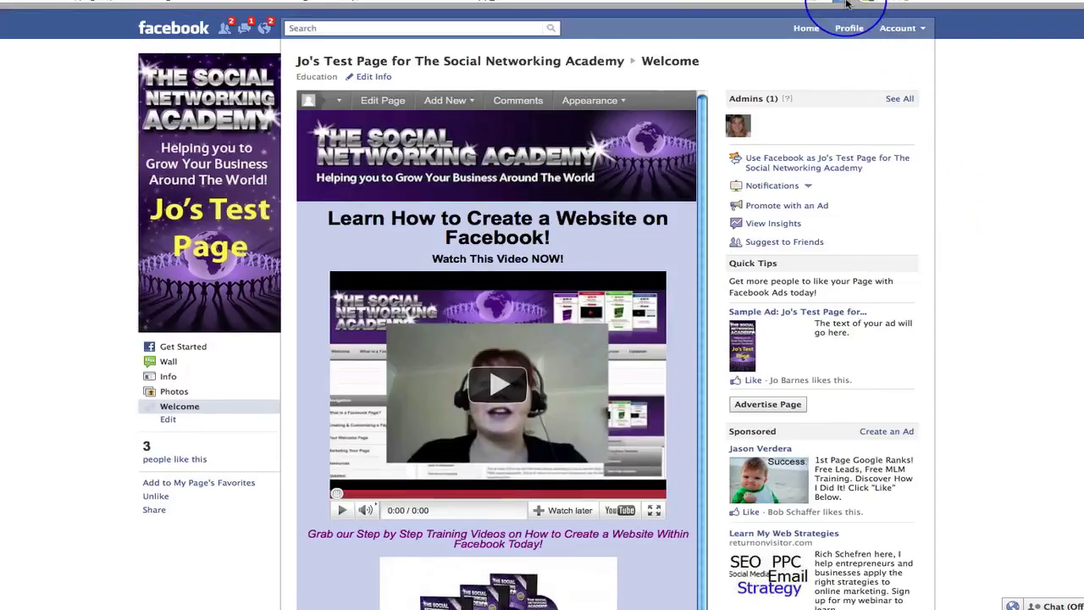
click(842, 4)
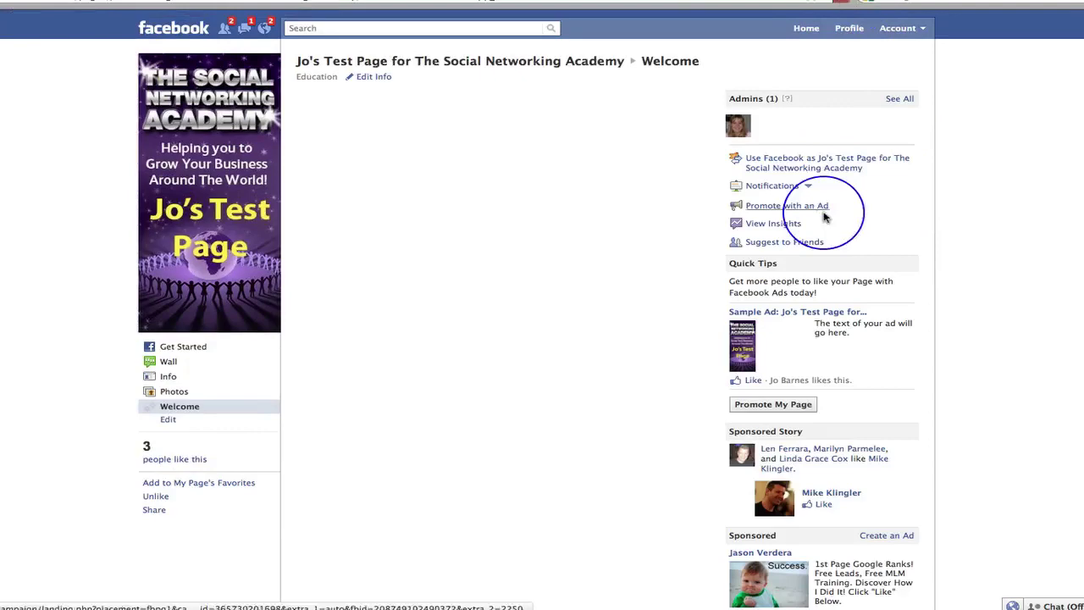
scroll(991, 211, down, 5)
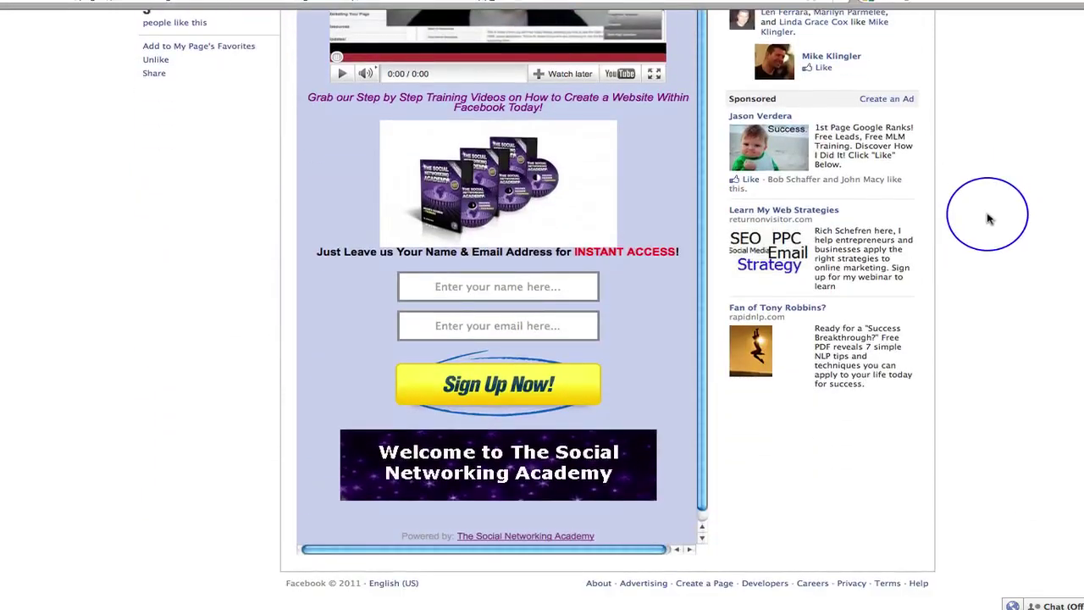
scroll(988, 219, up, 5)
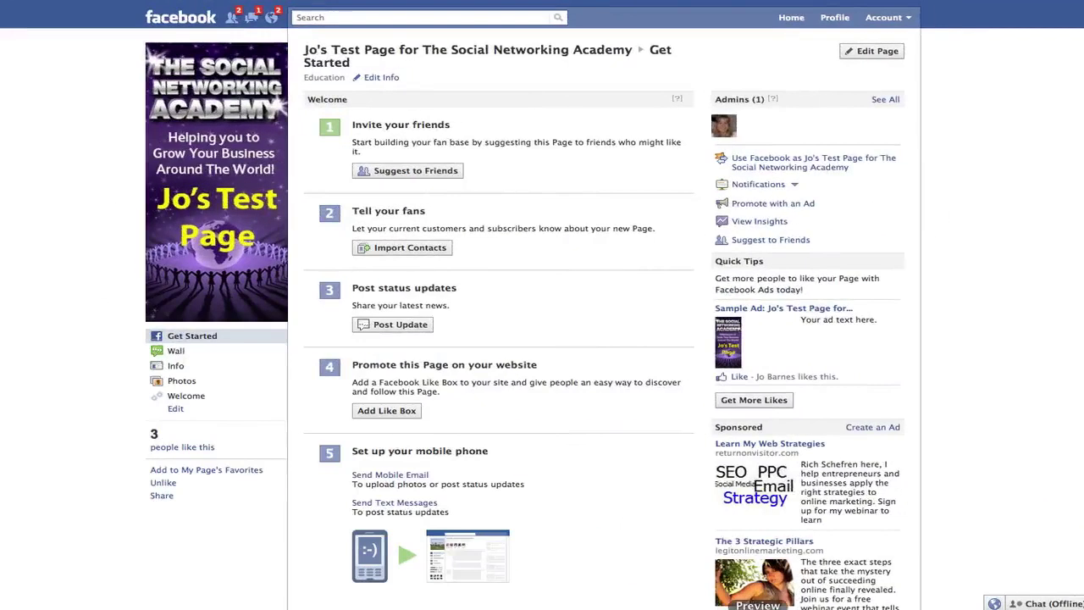
- Open the Welcome tab from the Facebook page's Get Started view and examine its full length for scrollbars
click(186, 398)
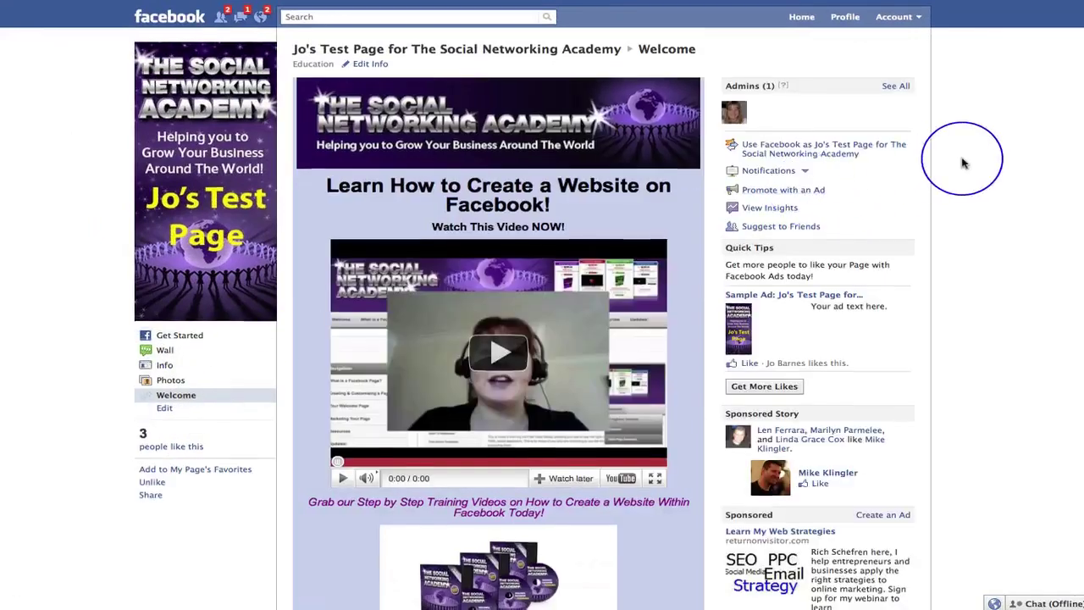
scroll(962, 163, down, 5)
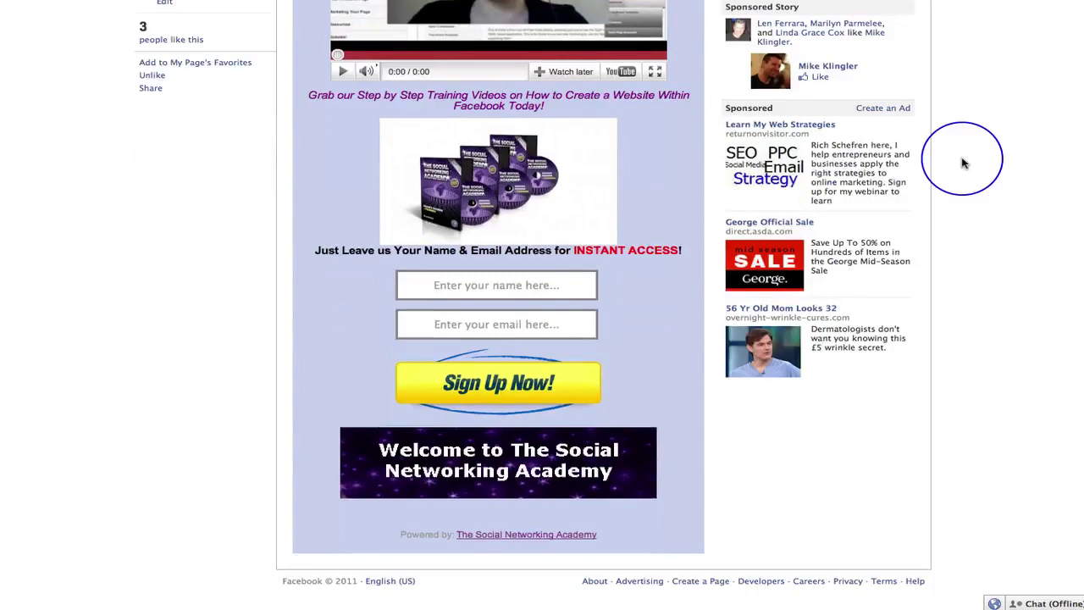
scroll(963, 163, up, 5)
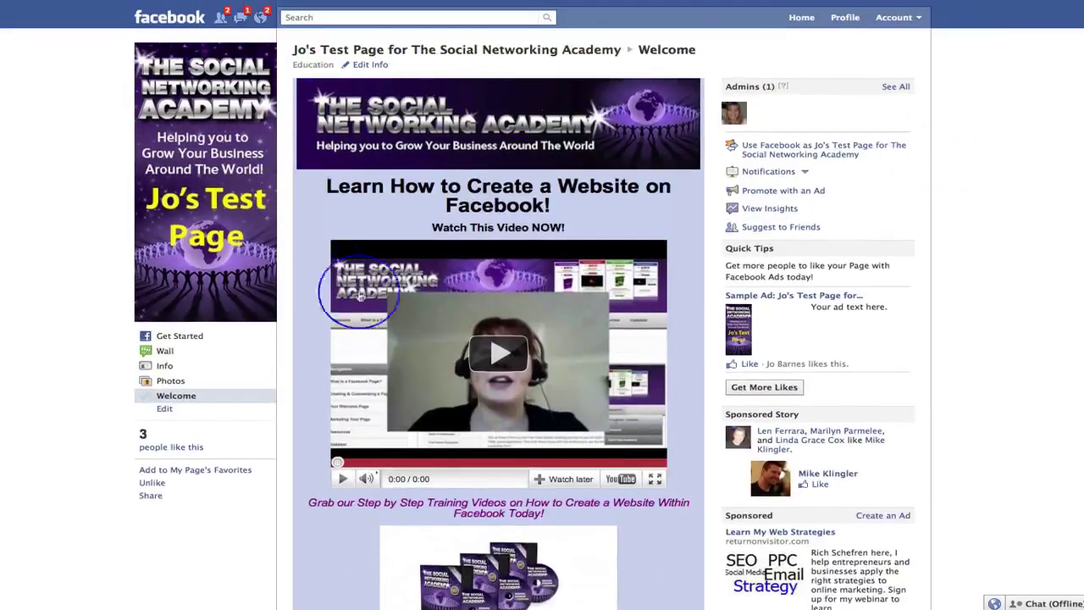
scroll(1017, 212, down, 5)
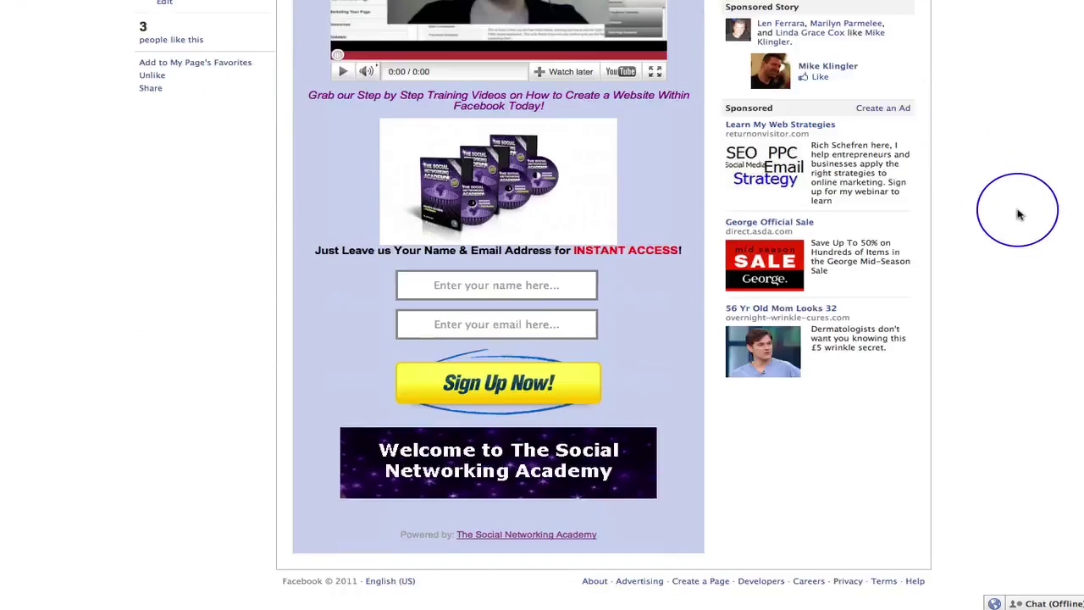
scroll(1017, 214, up, 5)
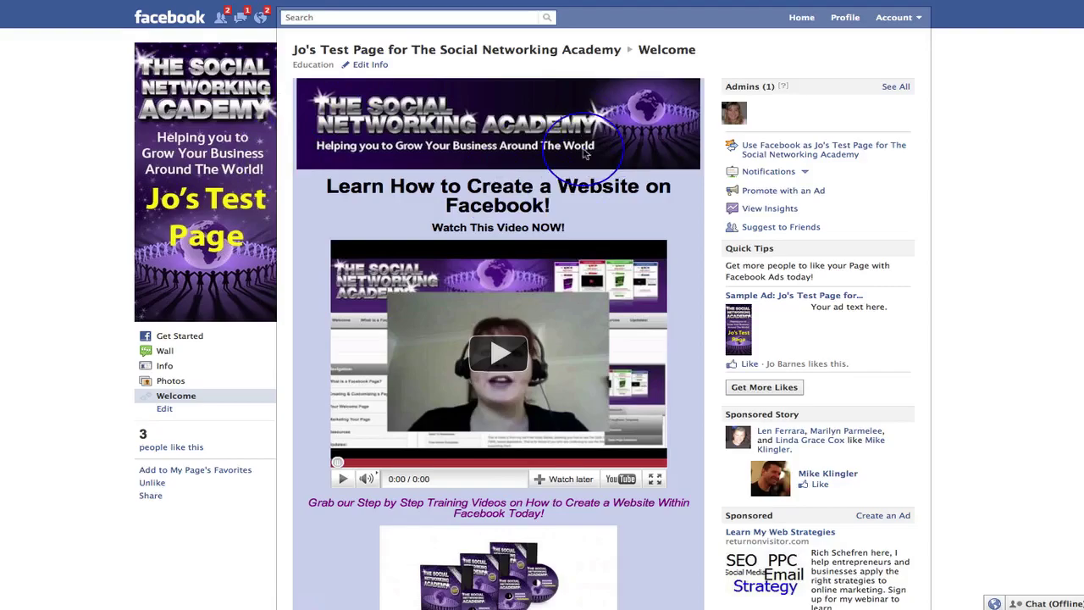
scroll(726, 181, down, 5)
scroll(725, 181, up, 5)
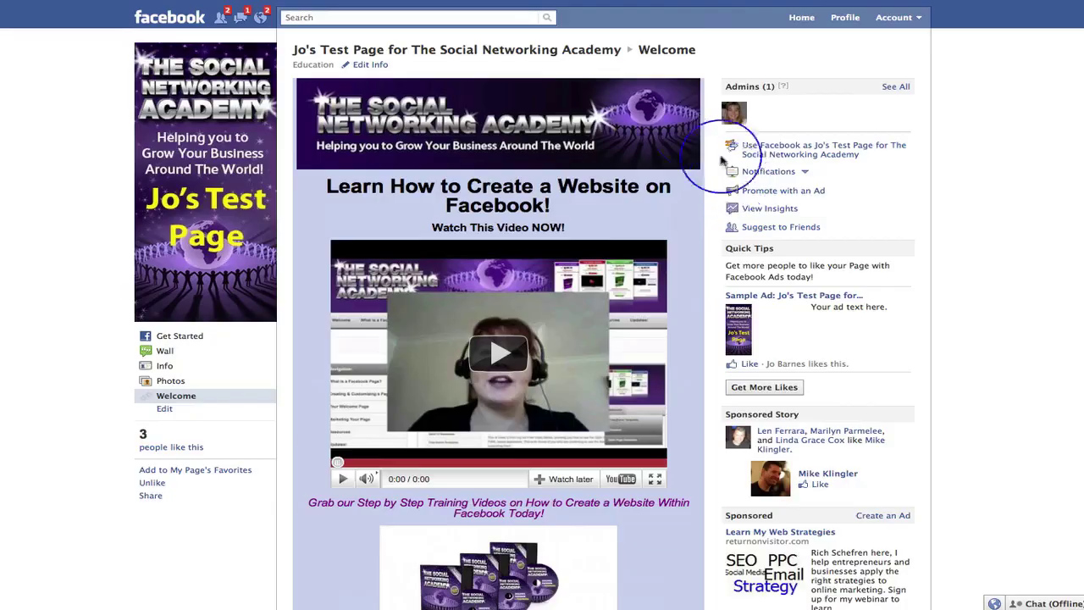
scroll(695, 242, down, 5)
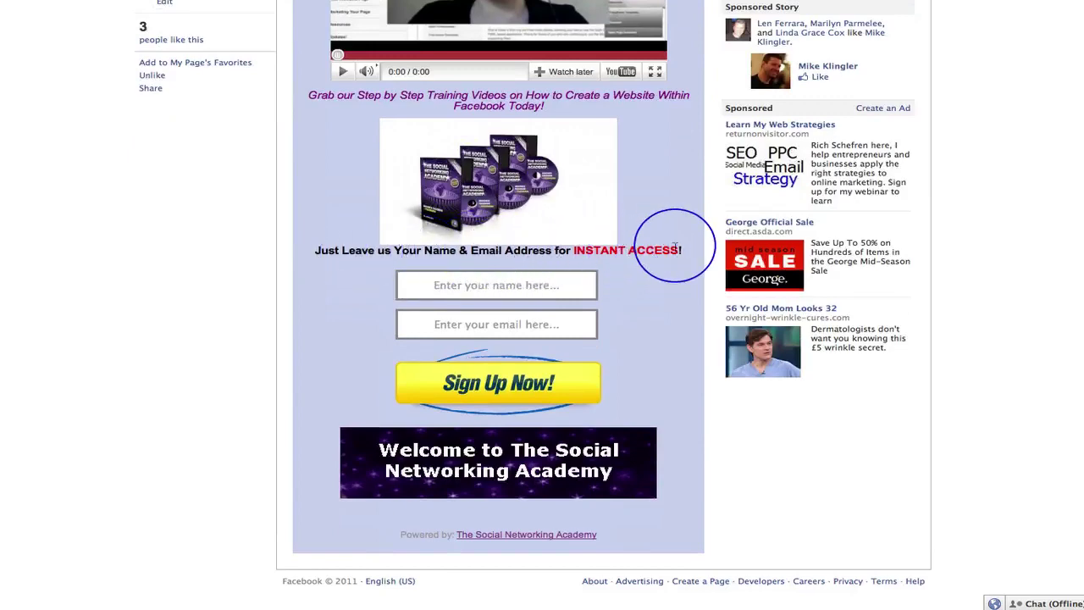
scroll(898, 339, up, 5)
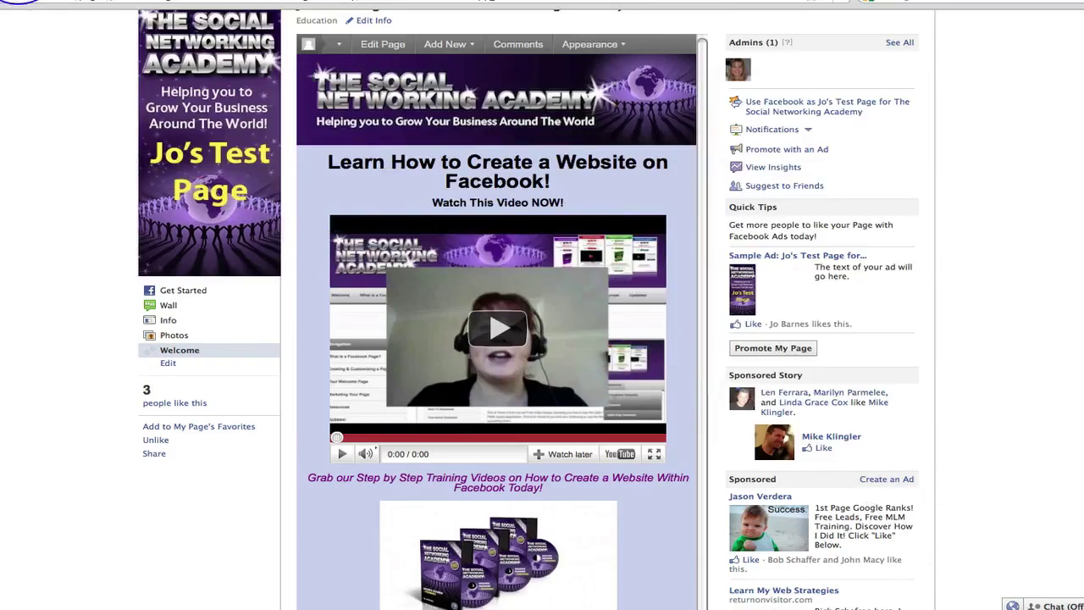
- Set the WordPress site's custom background color to white (#ffffff) and save the changes
click(72, 36)
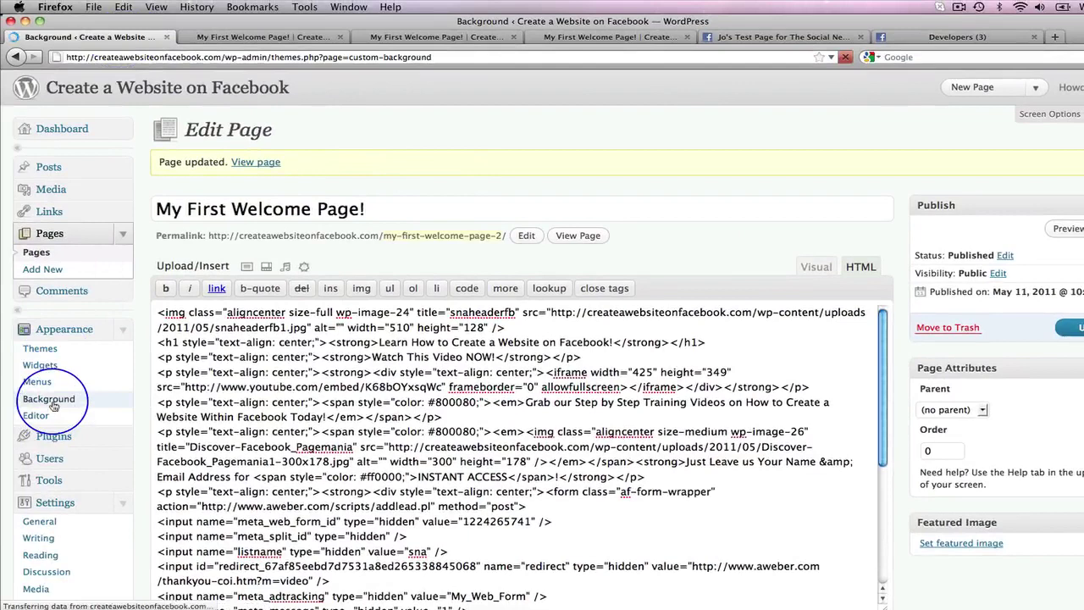
drag(392, 387, 330, 383)
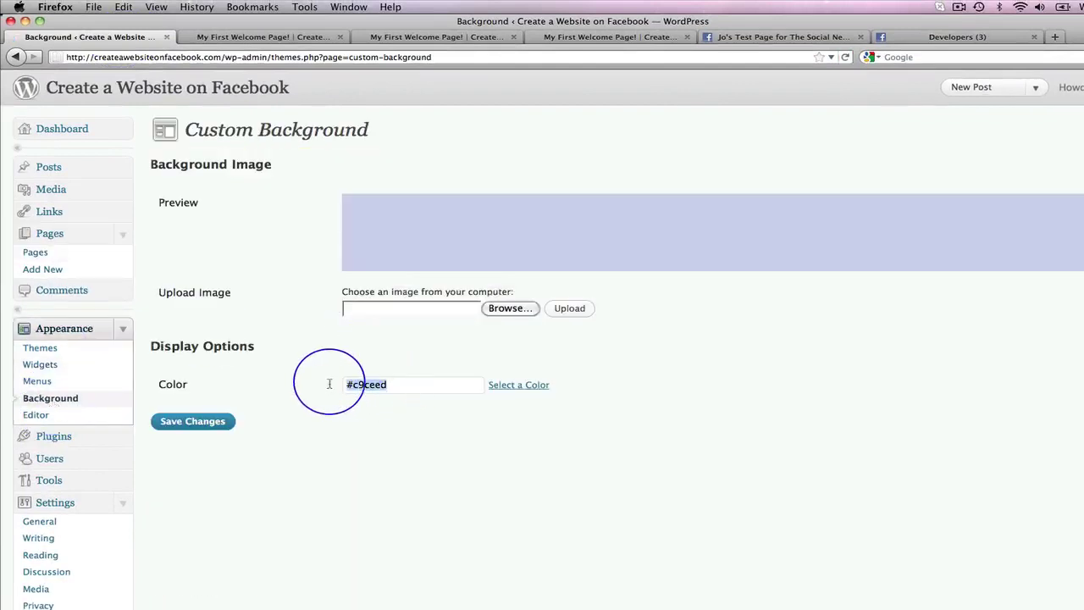
click(532, 386)
click(422, 443)
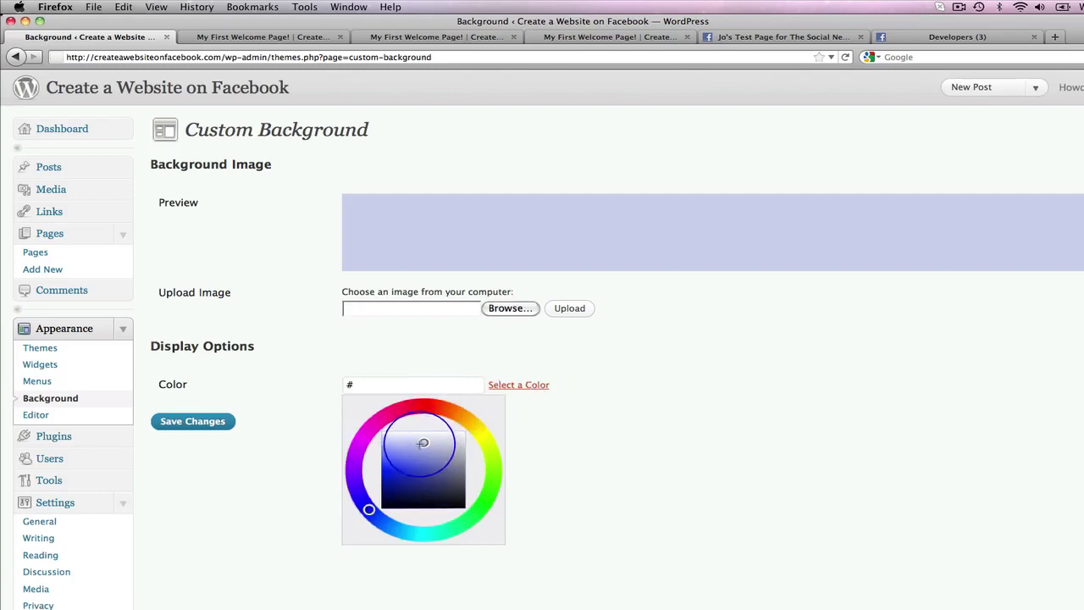
drag(423, 442, 393, 432)
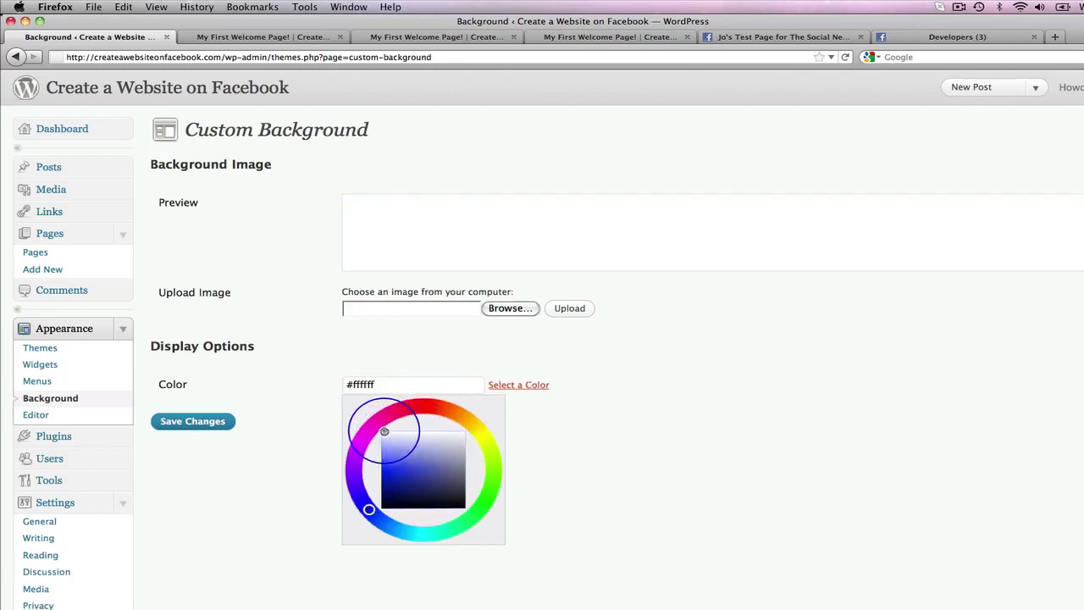
click(190, 421)
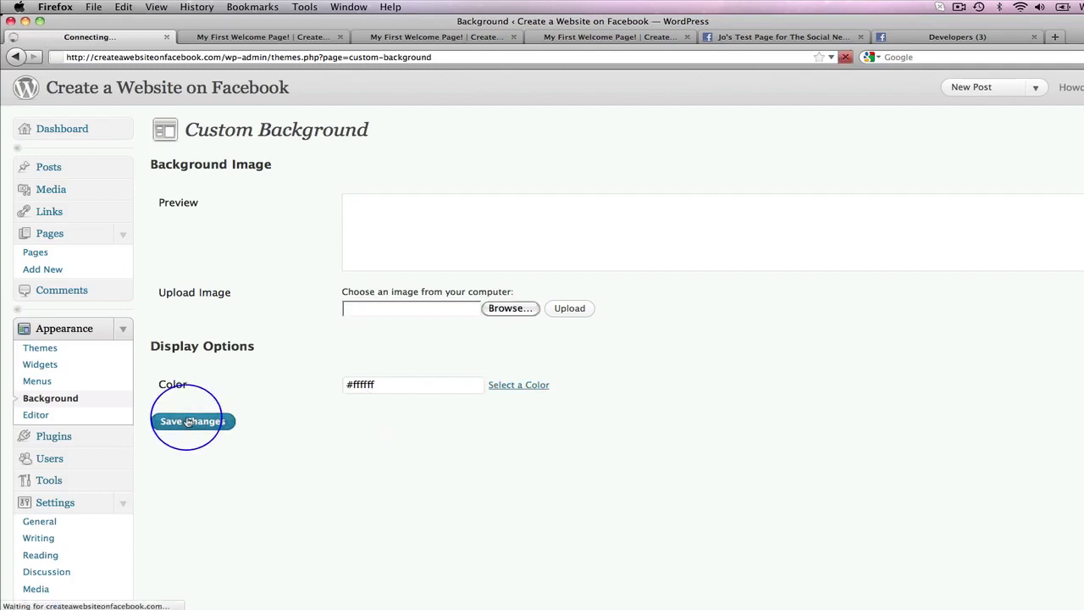
- Reload the live My First Welcome Page and check its background color along the whole page
click(271, 37)
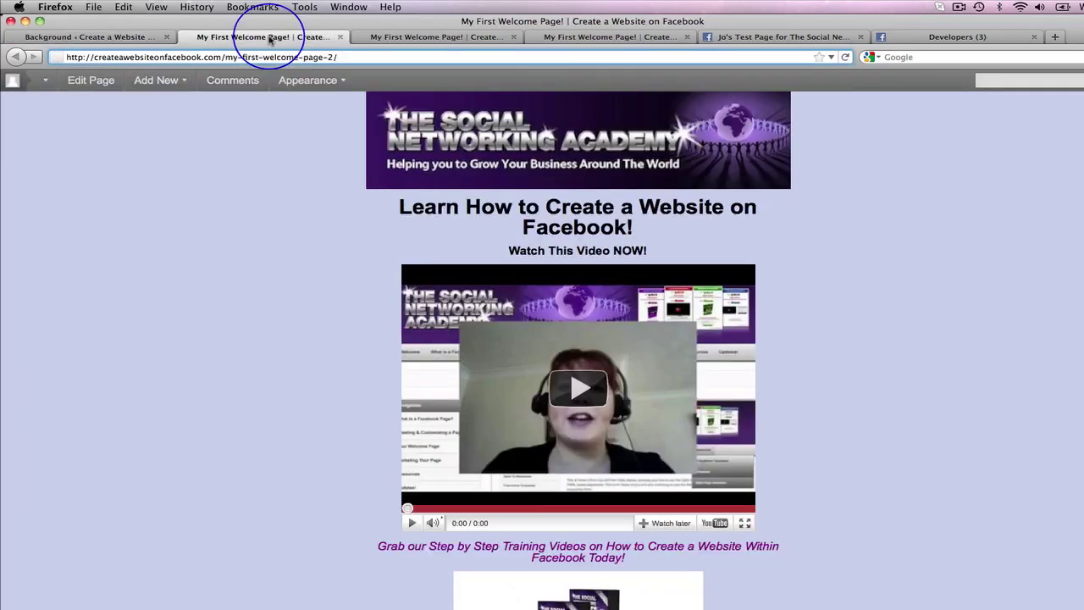
click(844, 57)
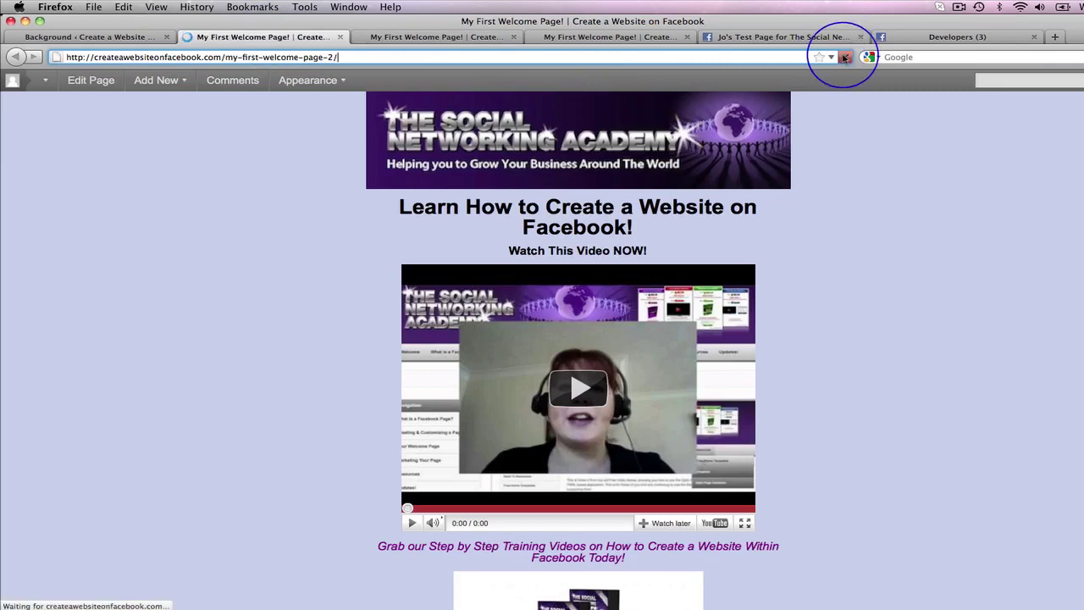
scroll(845, 214, down, 1)
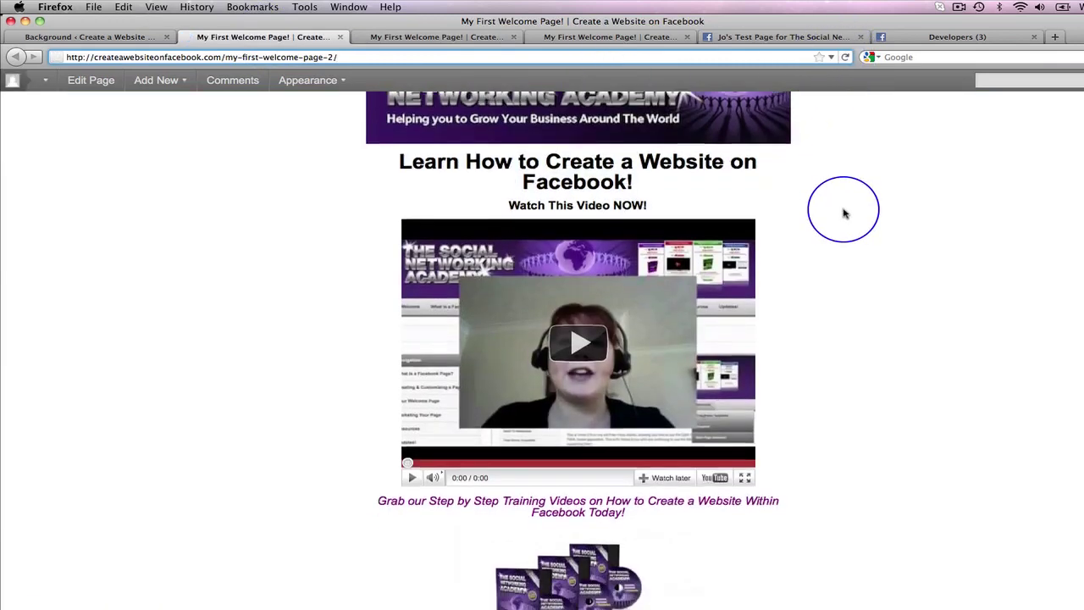
scroll(844, 213, down, 8)
scroll(844, 213, up, 9)
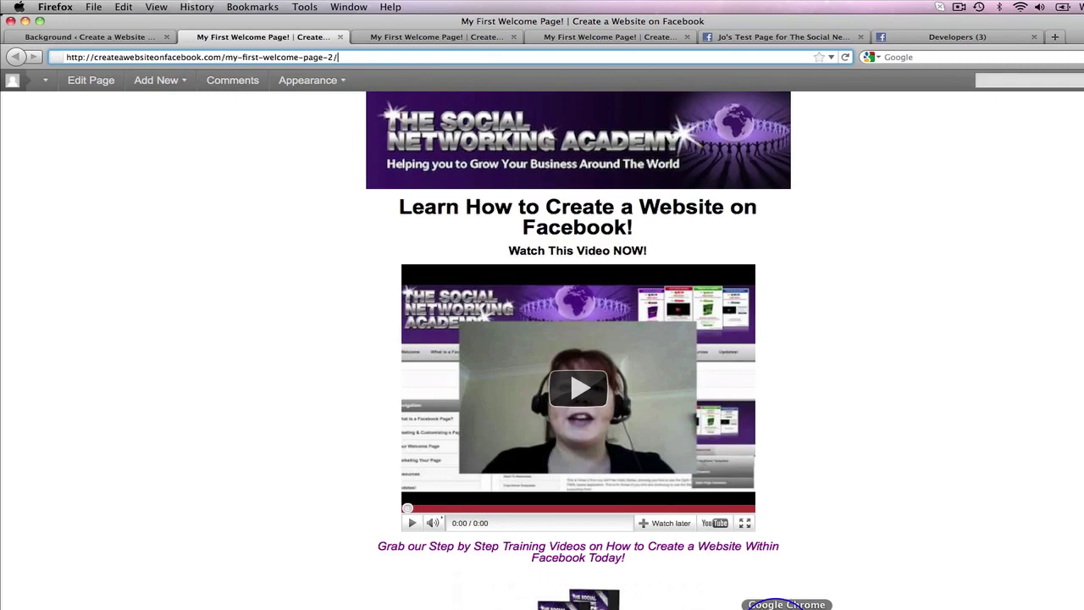
- Switch to Google Chrome, reload the Facebook page's Welcome tab and examine its full length for the background color and scrollbars
key(super+Tab)
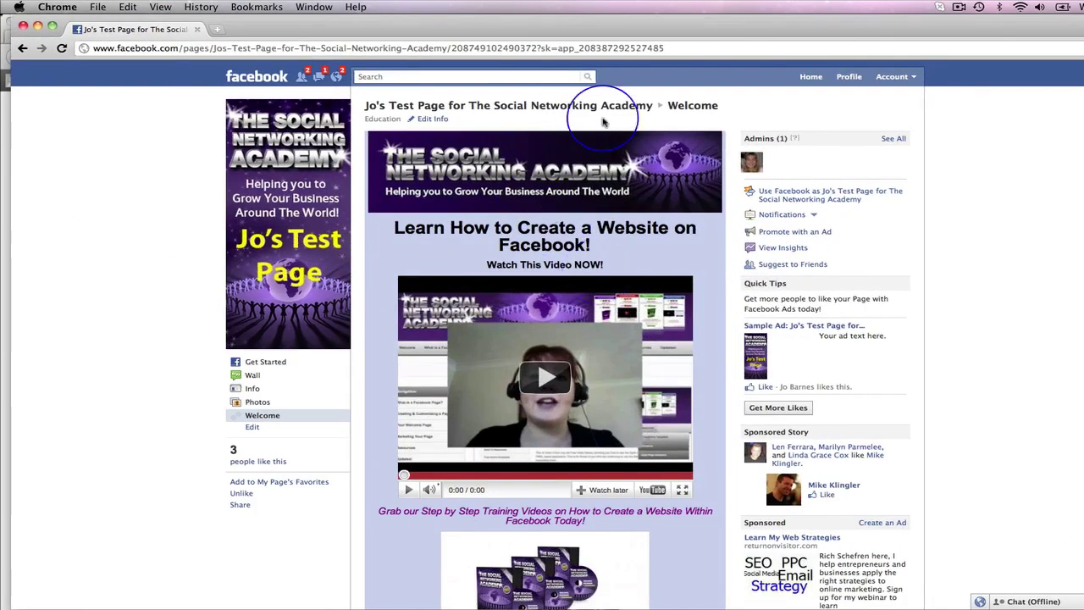
click(62, 48)
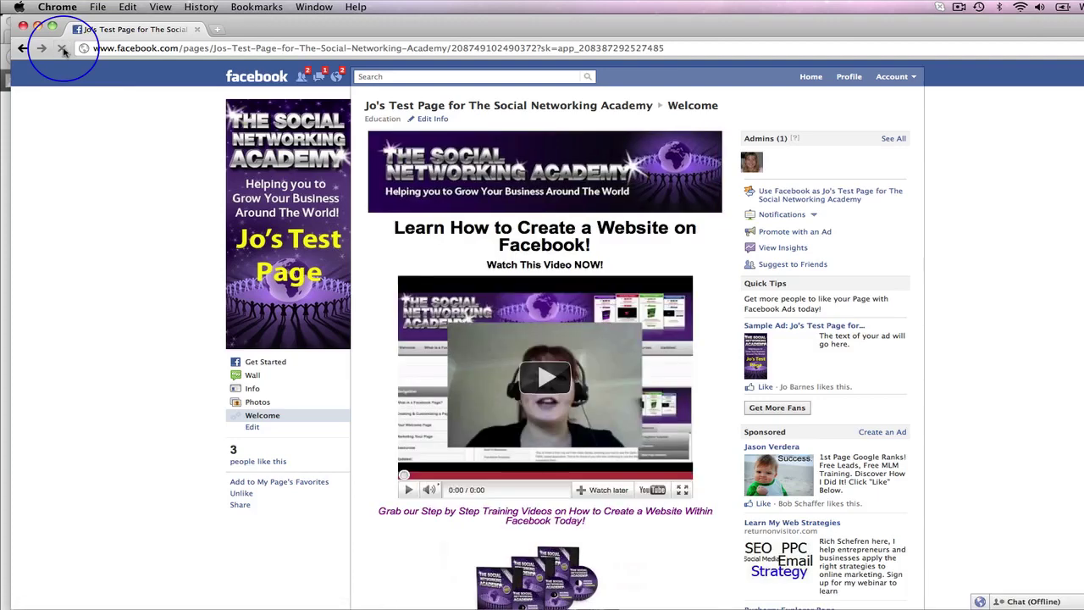
scroll(531, 308, down, 5)
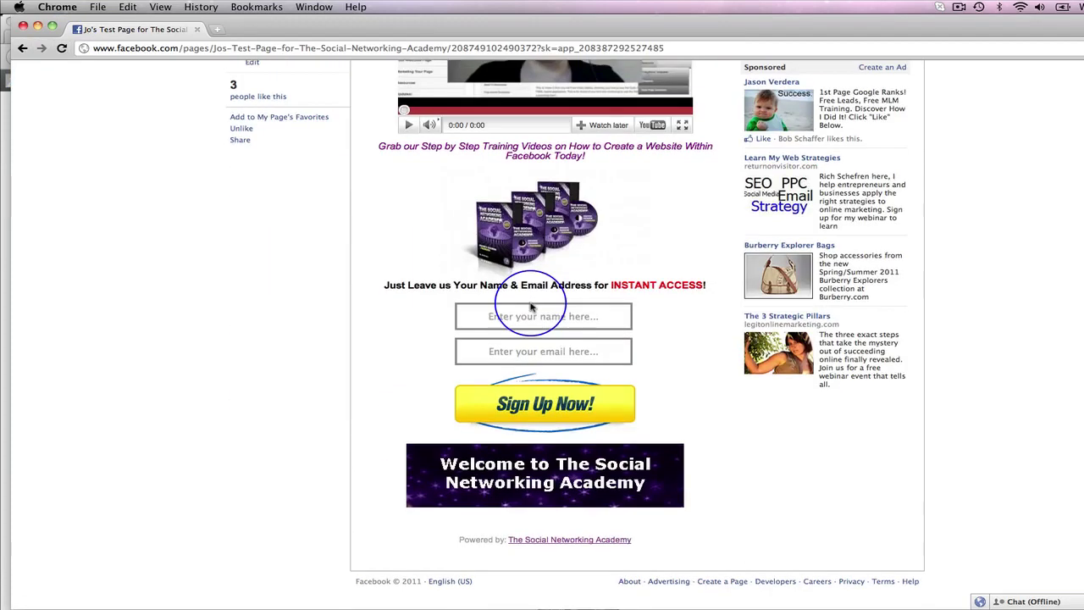
scroll(531, 308, up, 5)
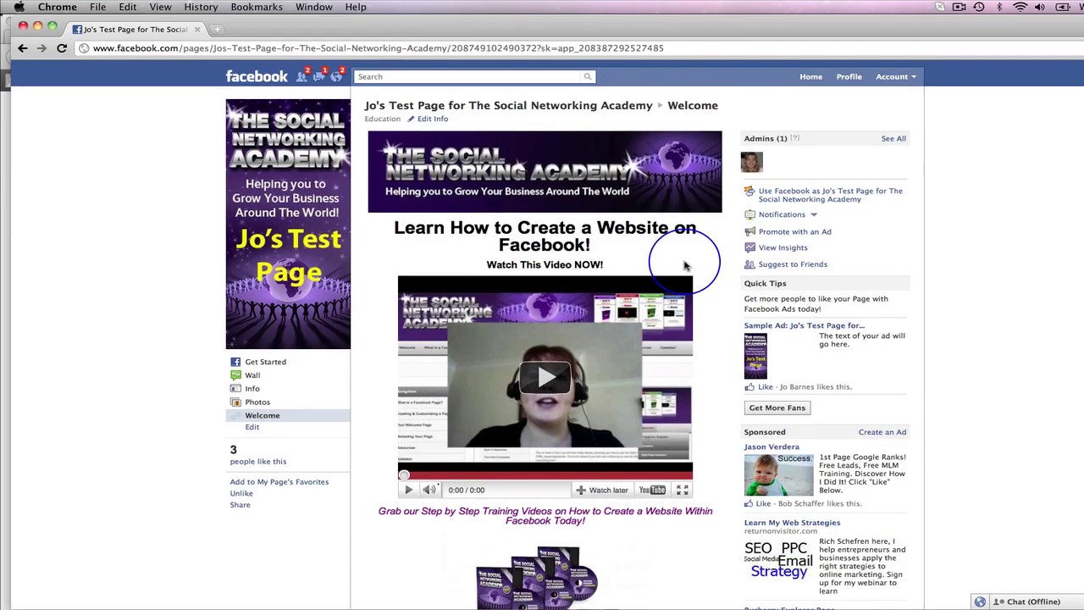
scroll(686, 266, down, 5)
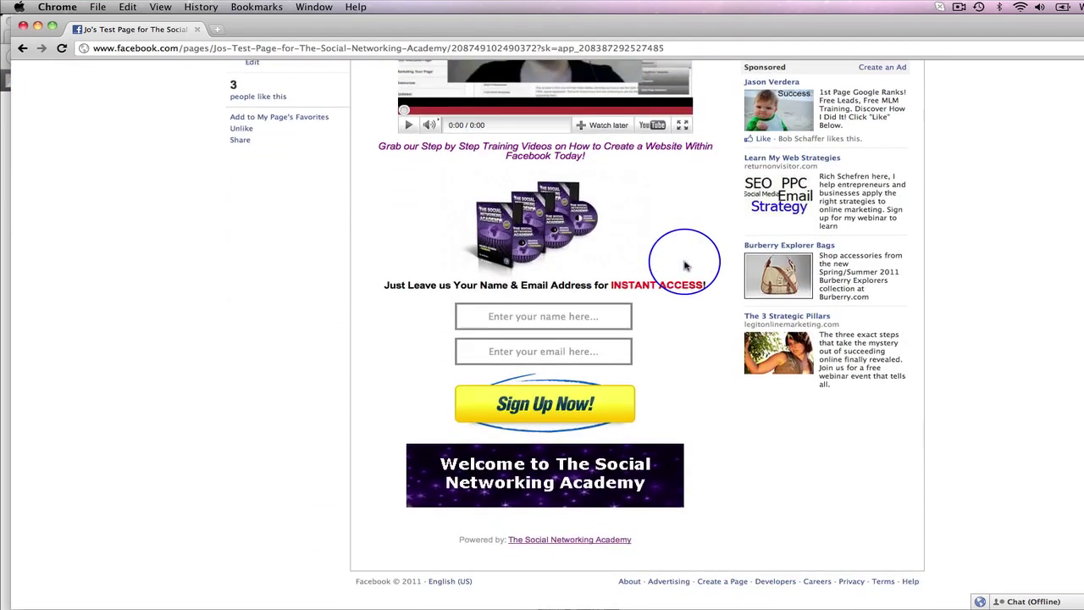
scroll(686, 266, up, 1)
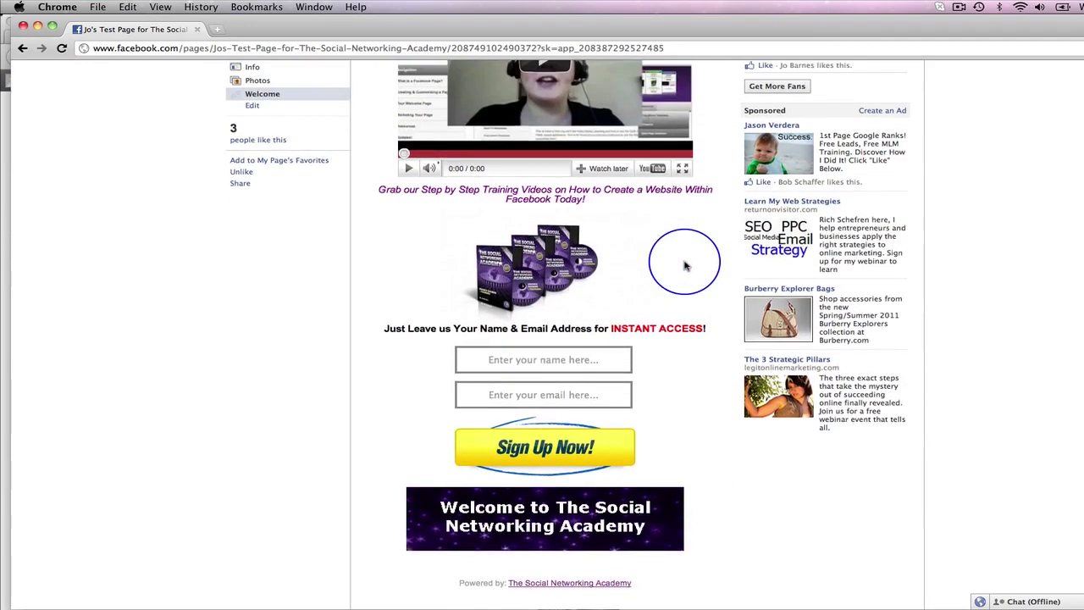
scroll(686, 266, up, 5)
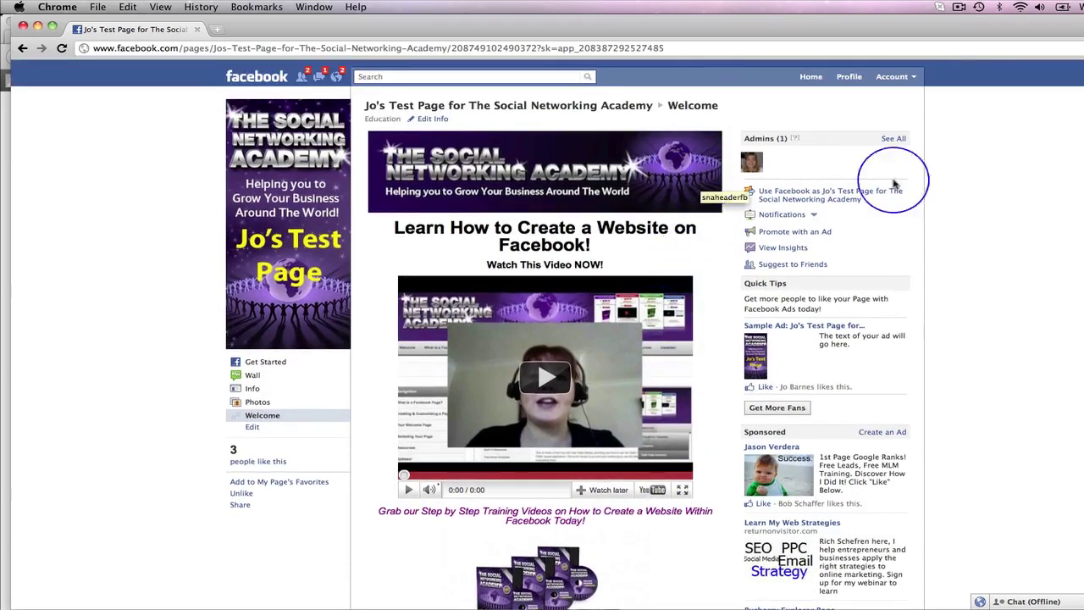
scroll(1054, 216, down, 1)
scroll(1055, 216, down, 5)
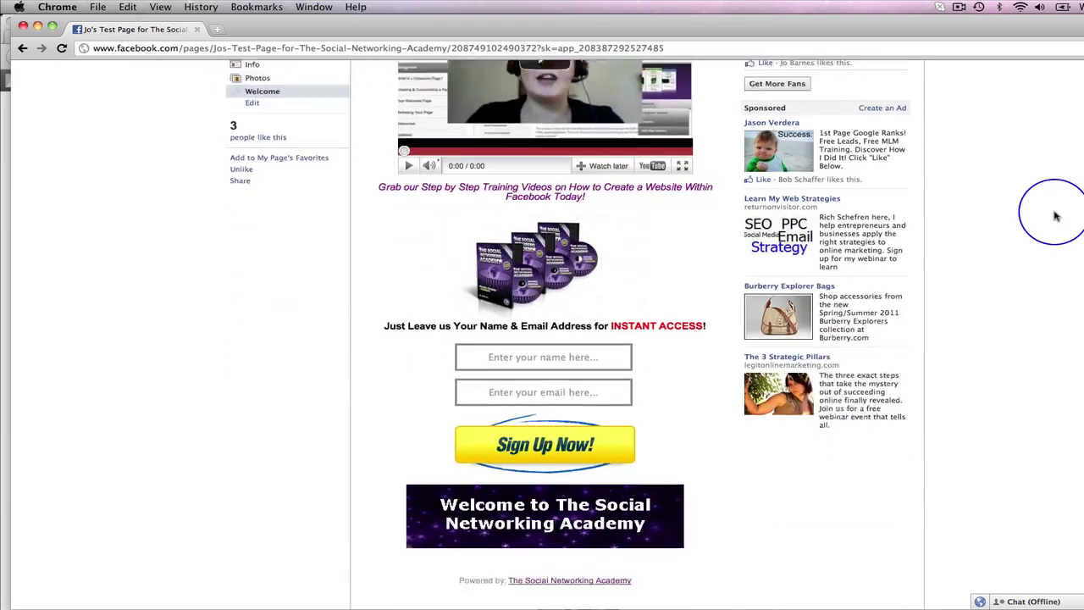
scroll(1054, 216, up, 6)
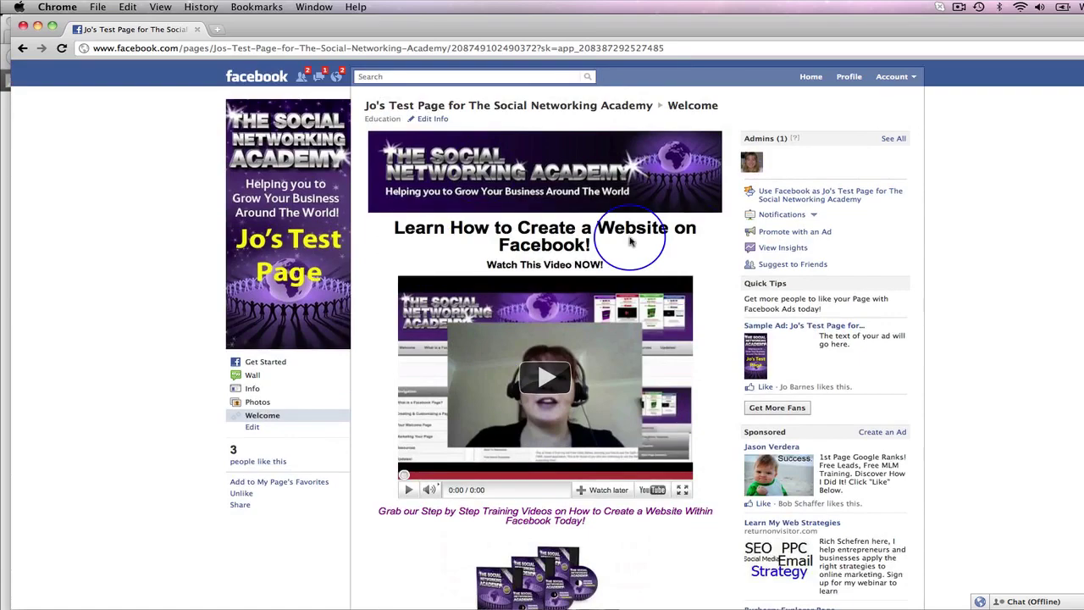
scroll(677, 245, down, 9)
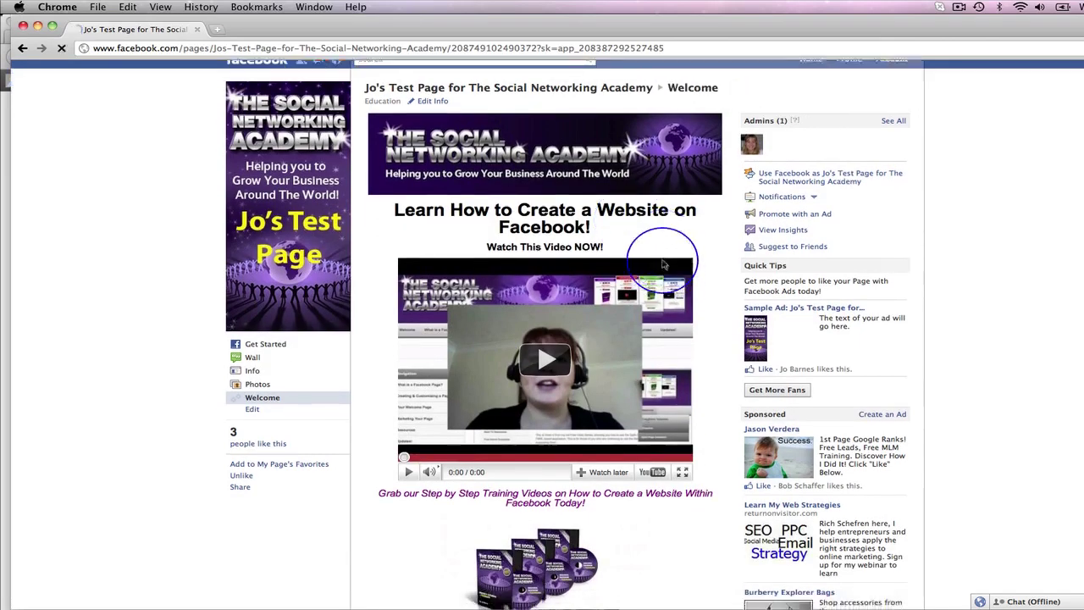
scroll(665, 262, up, 9)
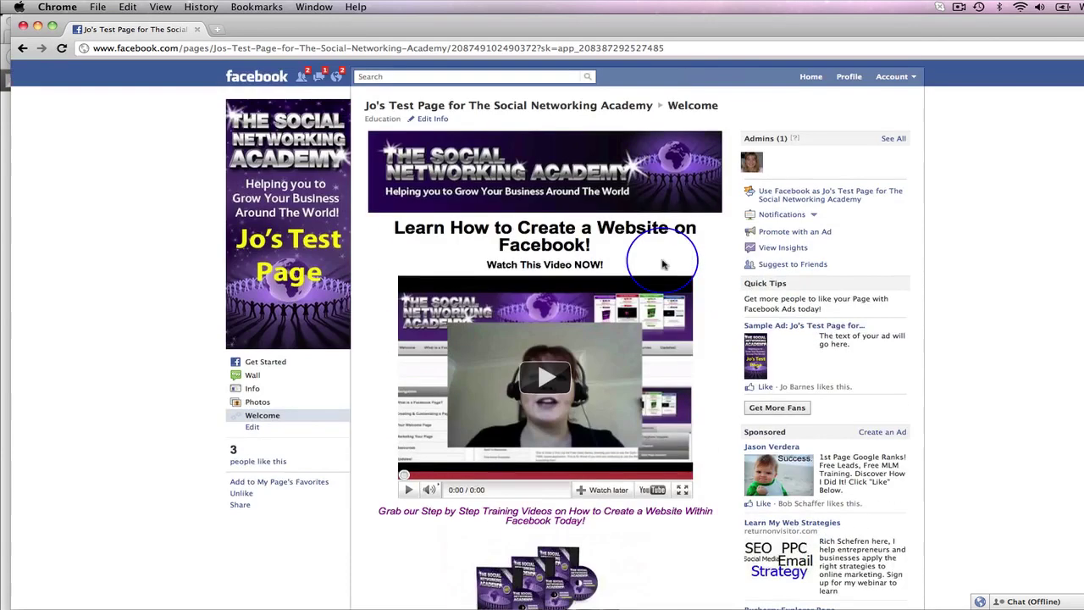